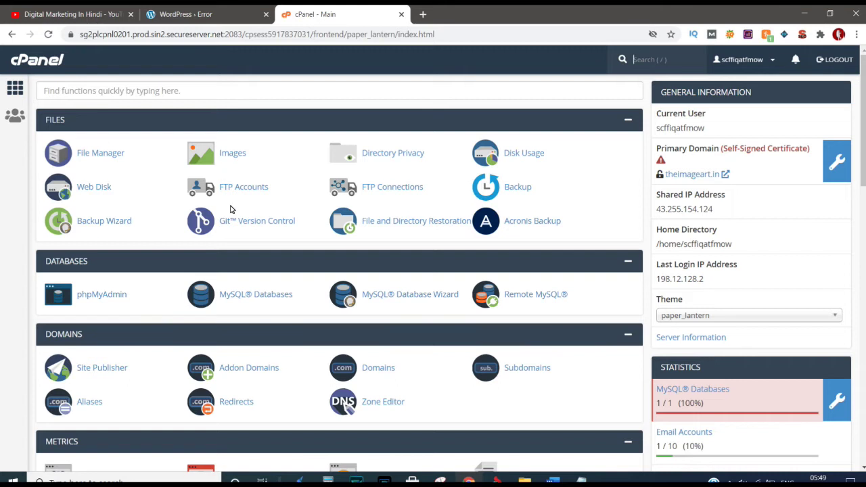
- Examine the warning and fatal error text on the WordPress error page, including the failing plugin's file path
click(192, 12)
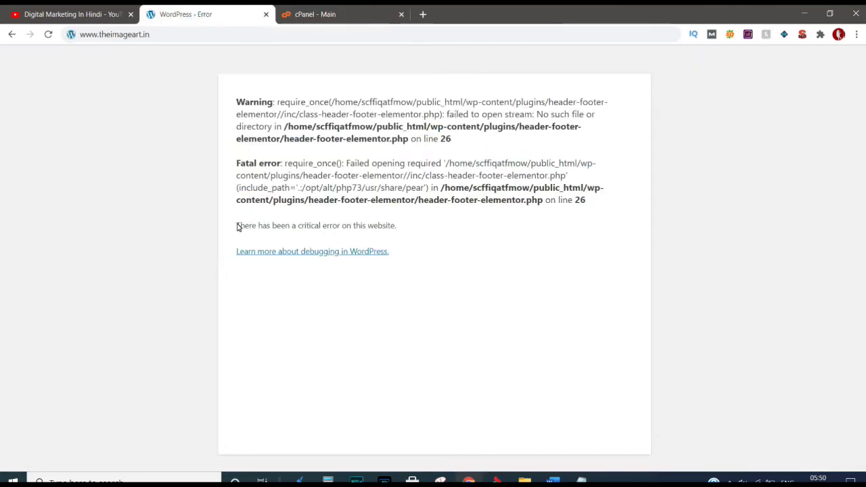
drag(240, 105, 614, 195)
click(431, 199)
drag(237, 226, 411, 230)
click(406, 223)
key(ctrl+Tab)
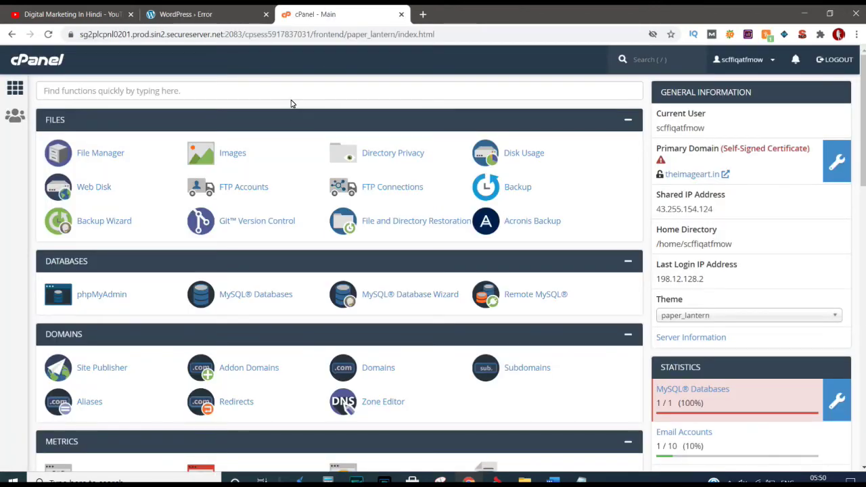
key(ctrl+shift+Tab)
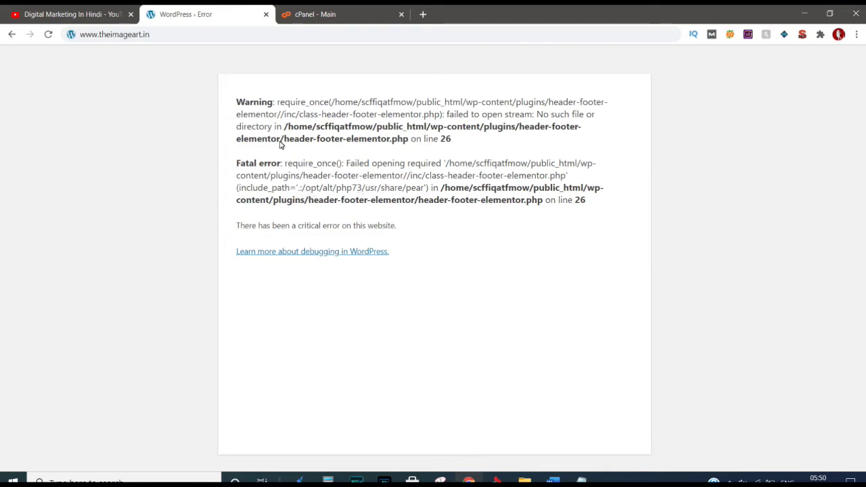
drag(280, 139, 405, 141)
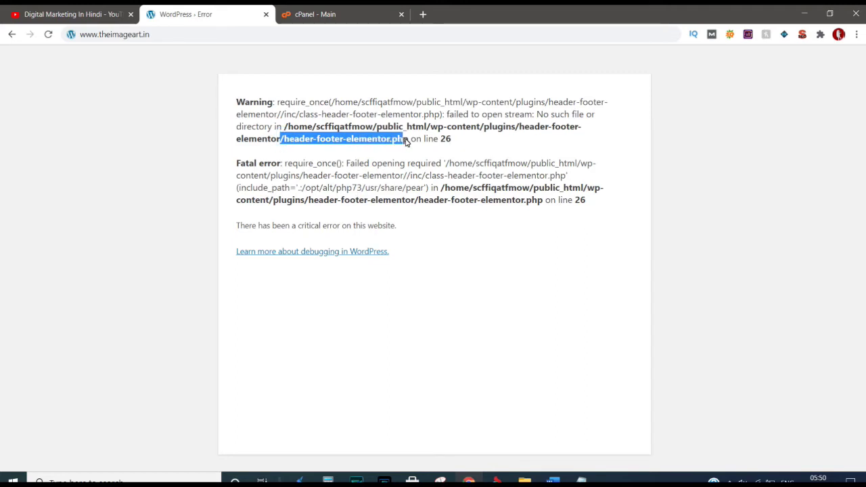
click(365, 141)
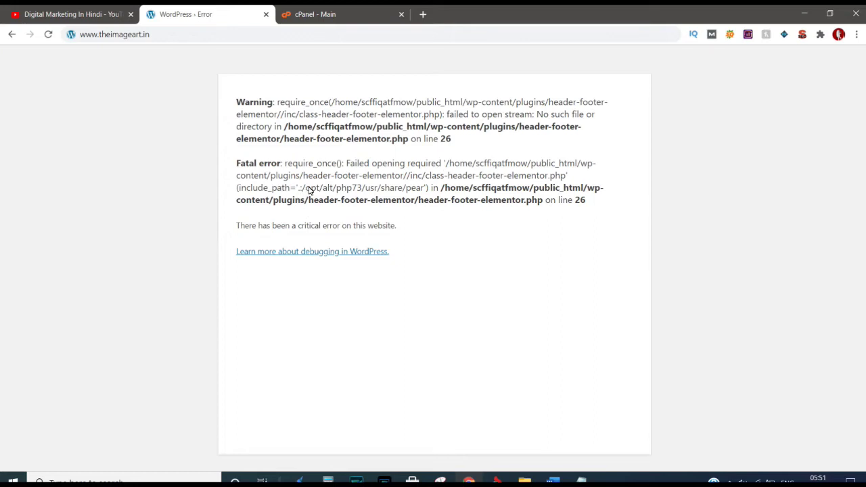
- Open phpMyAdmin from the cPanel databases section
click(68, 13)
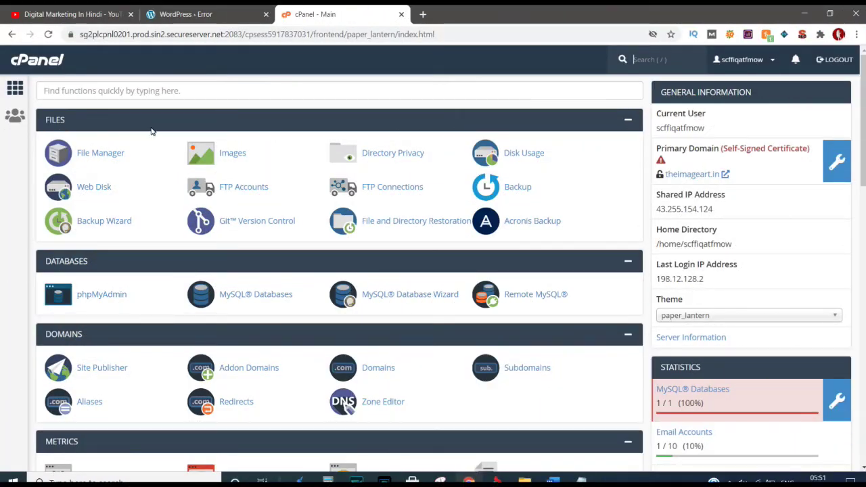
scroll(158, 131, down, 1)
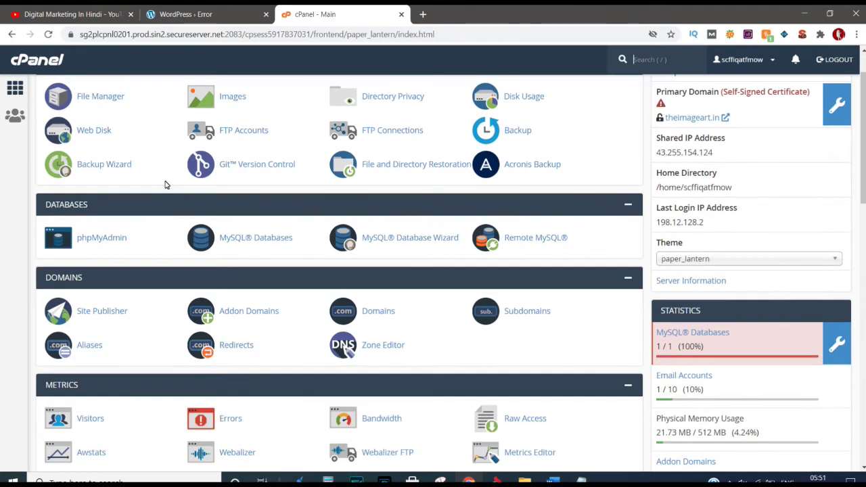
click(101, 238)
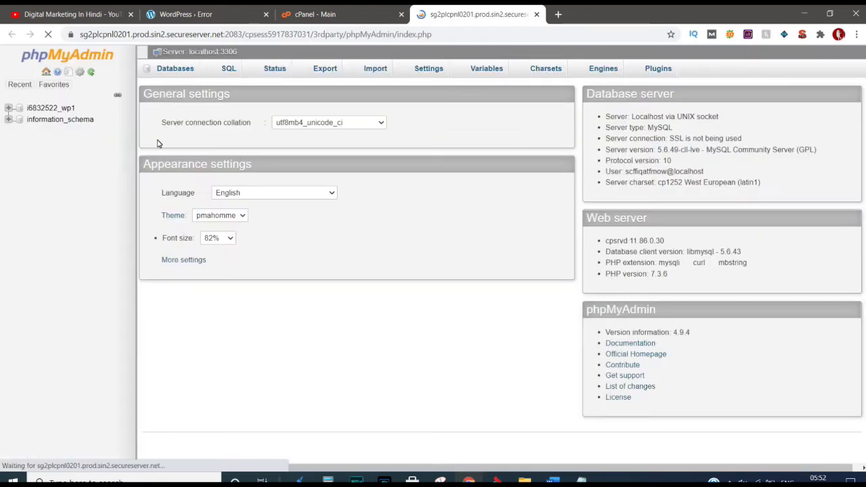
scroll(184, 150, down, 1)
click(323, 11)
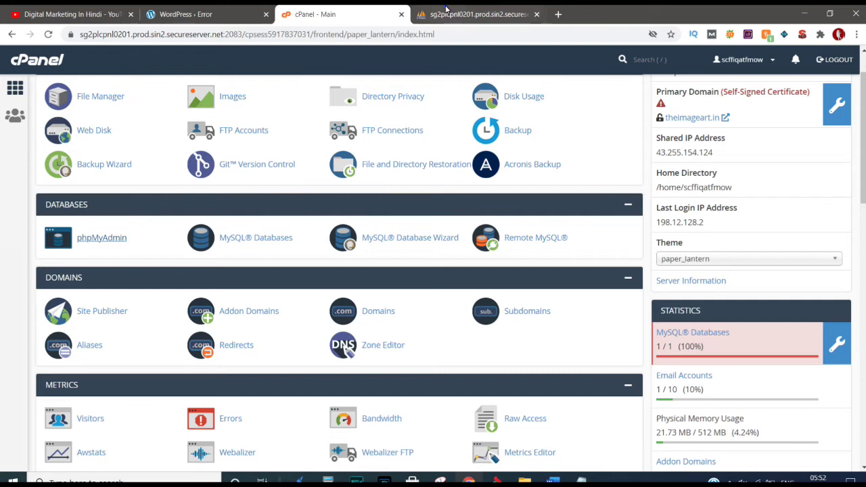
key(ctrl+Tab)
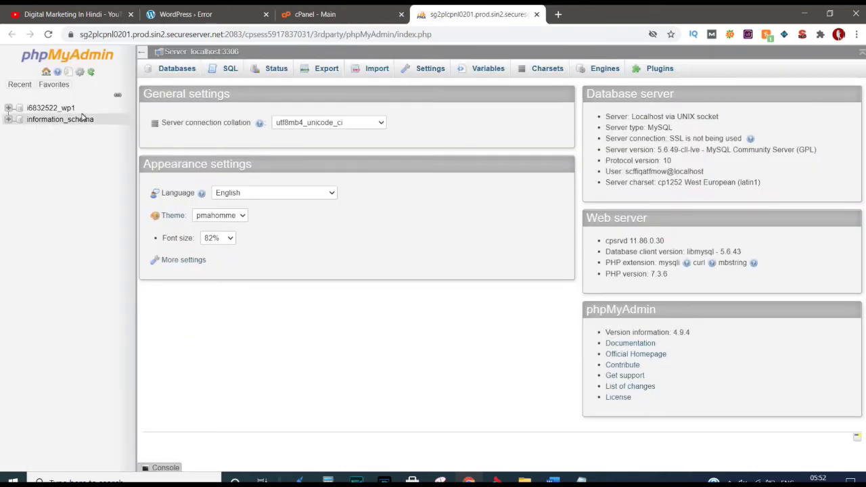
- Open the wp_options table of the i6832522_wp1 database and set the number of rows shown to 500
click(46, 108)
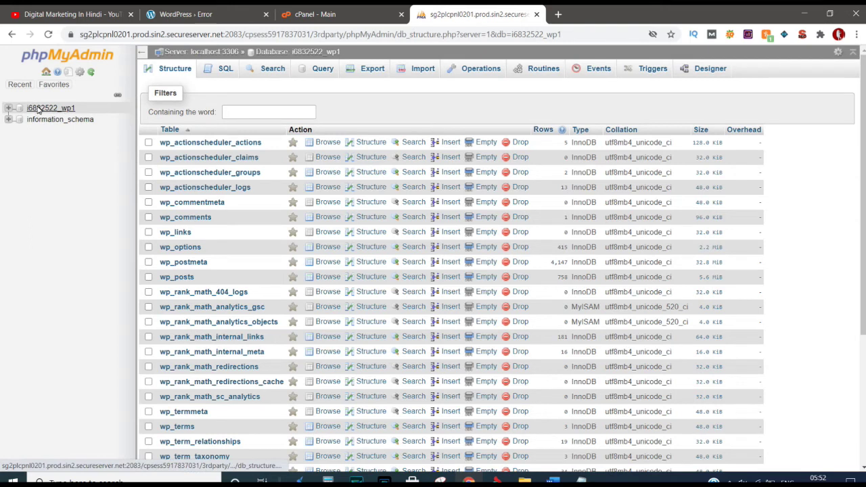
click(38, 110)
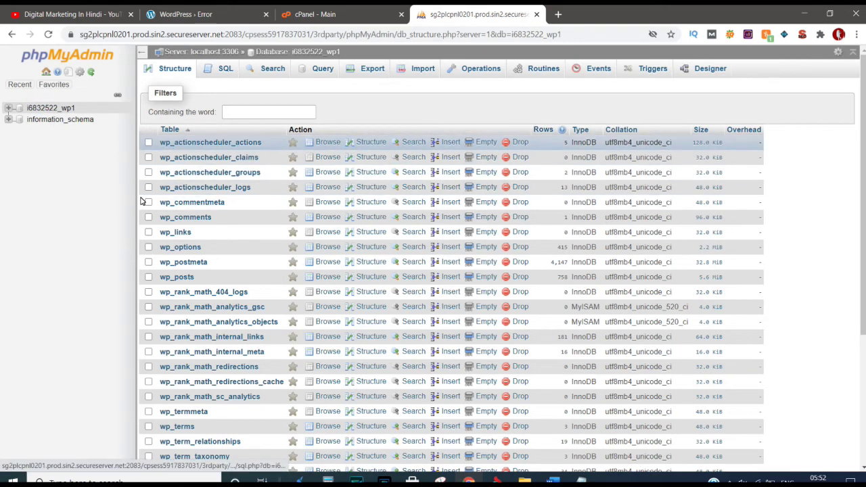
click(190, 250)
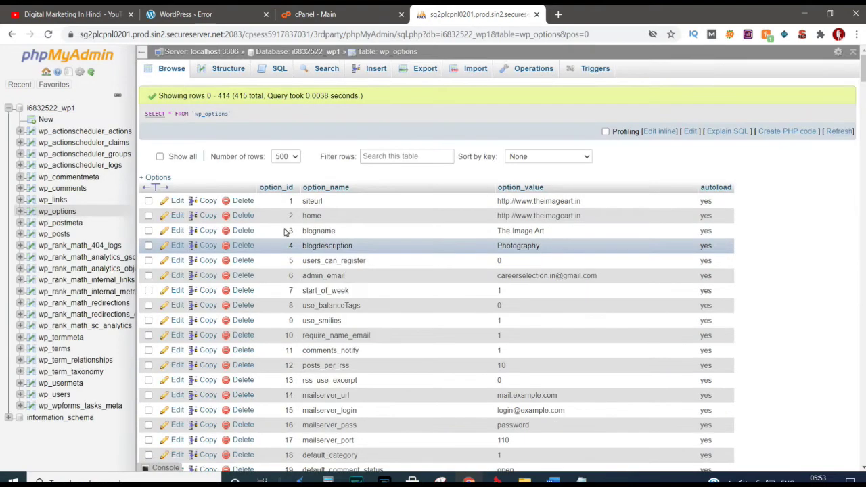
click(284, 156)
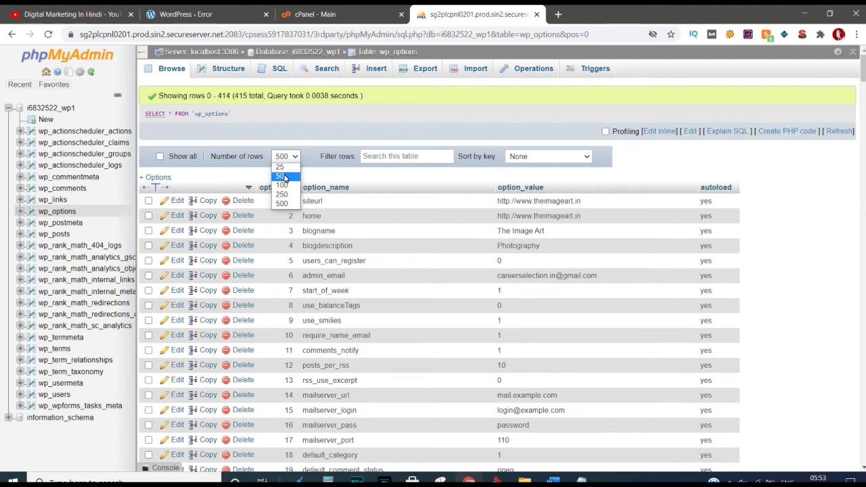
click(295, 156)
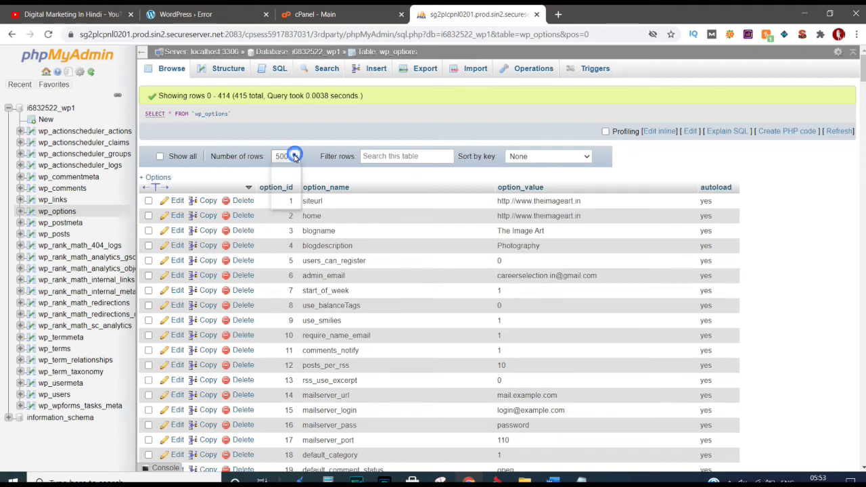
click(284, 203)
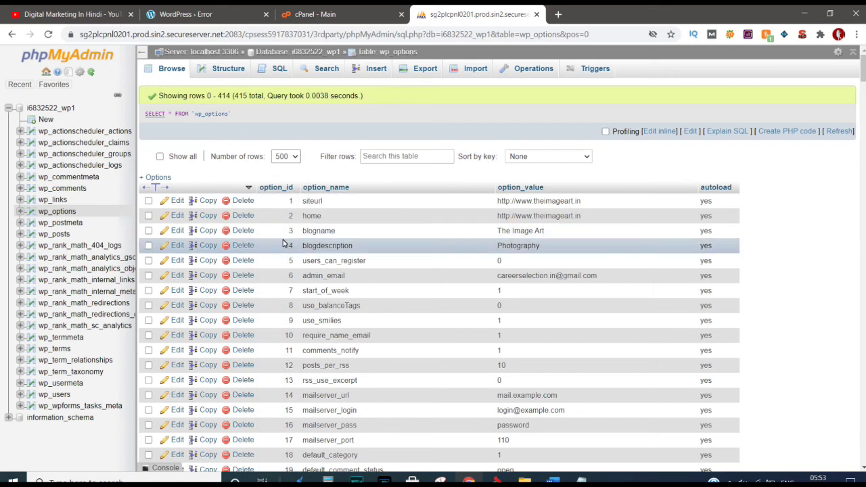
- Find "plugin" on the wp_options page and open the active_plugins row for editing
scroll(324, 263, down, 3)
scroll(322, 217, up, 1)
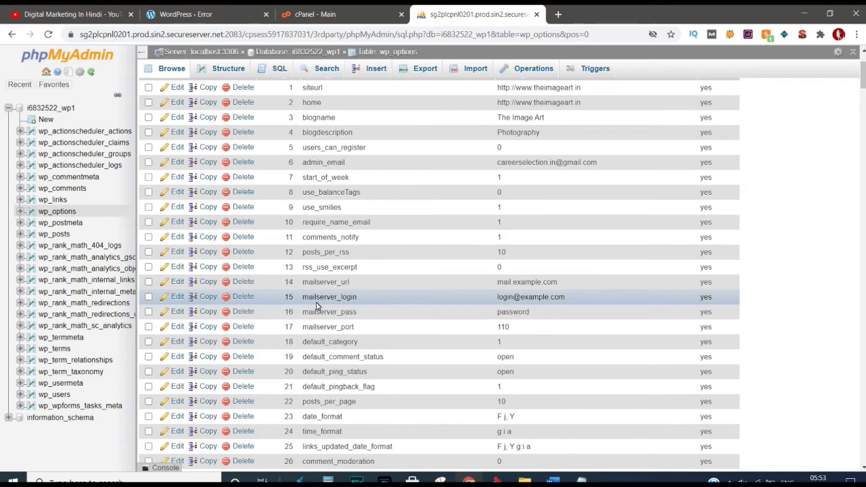
scroll(317, 305, down, 15)
scroll(318, 296, down, 18)
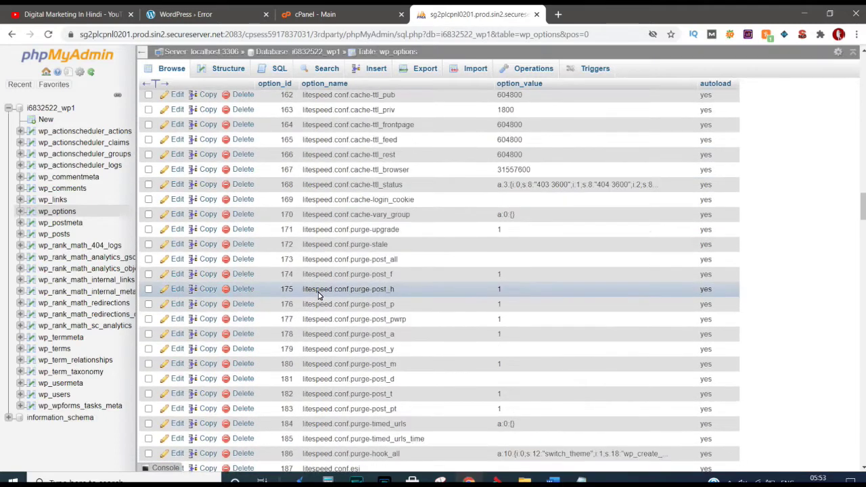
scroll(318, 295, up, 4)
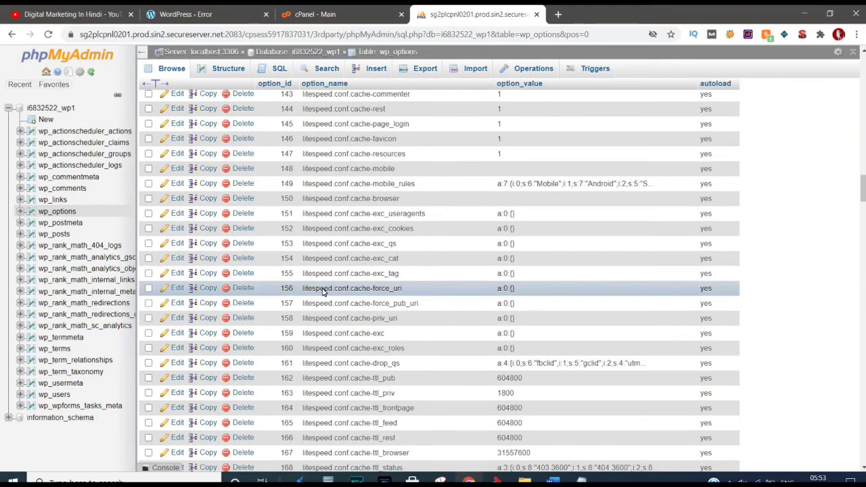
key(ctrl+f)
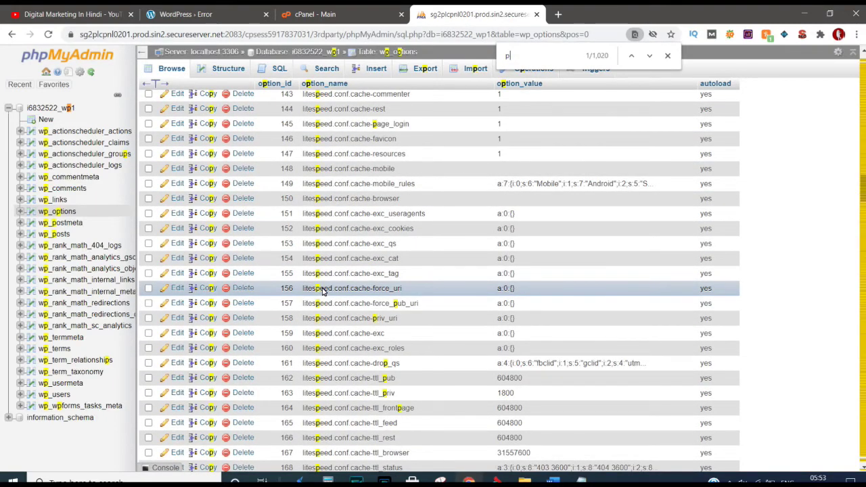
text(plugin)
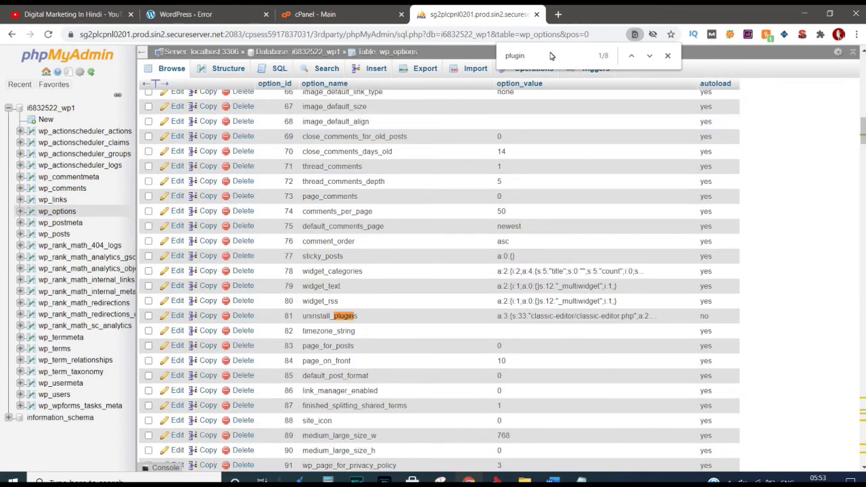
drag(863, 132, 863, 405)
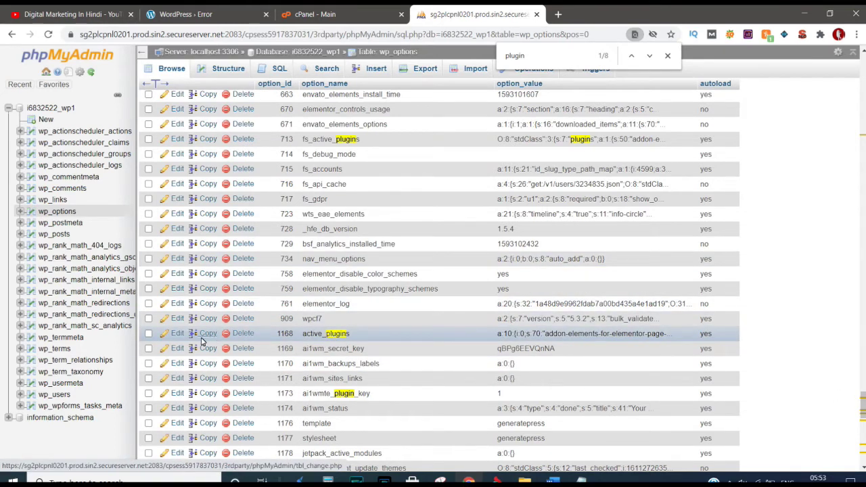
click(175, 333)
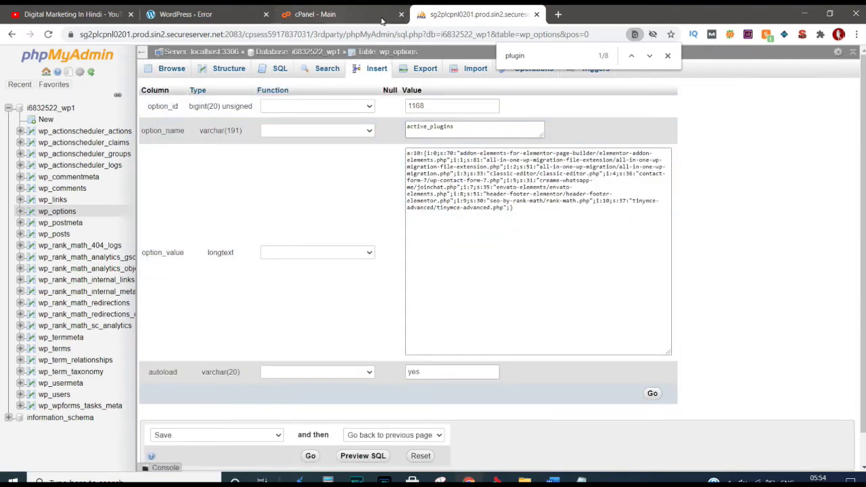
- Copy the entire option_value of active_plugins and paste it into an empty Notepad document as a backup
click(485, 216)
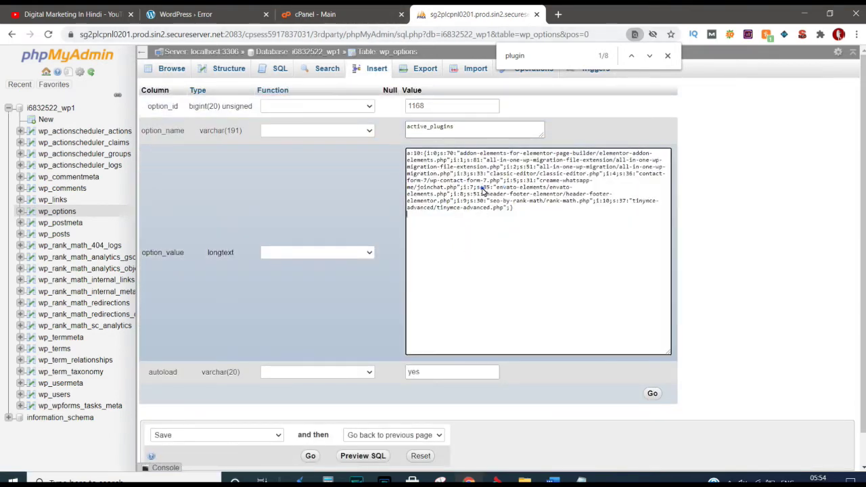
key(ctrl+a)
key(ctrl+c)
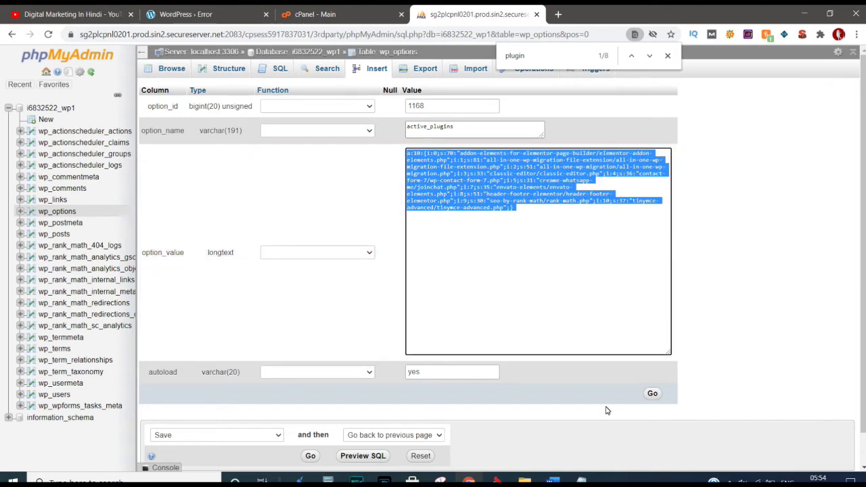
click(496, 480)
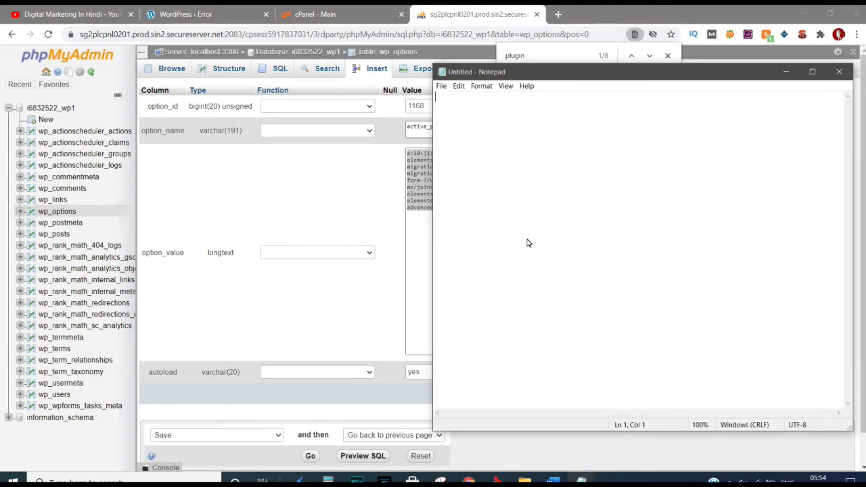
key(ctrl+v)
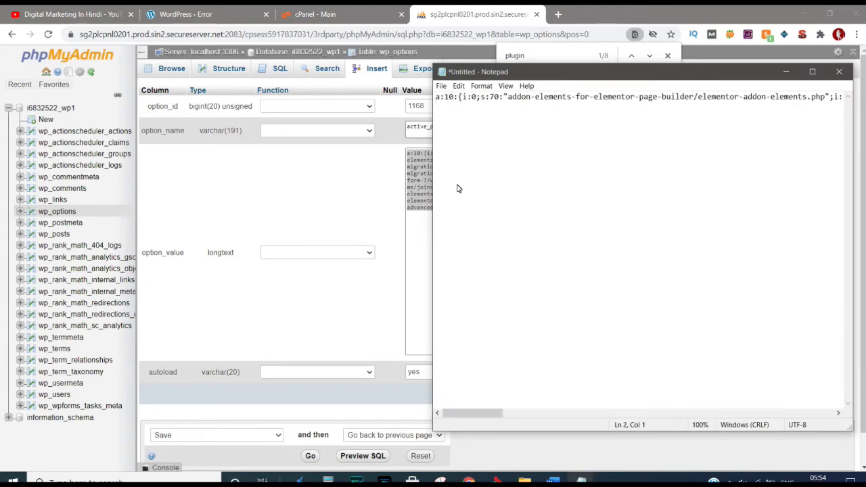
- Clear the whole option_value of the active_plugins row in phpMyAdmin and save the row
click(419, 169)
key(ctrl+a)
key(ctrl+v)
key(ctrl+a)
key(Delete)
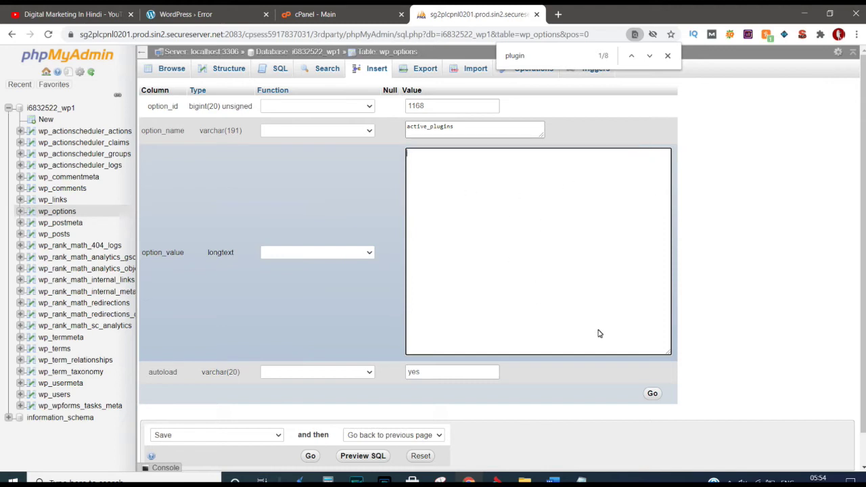
click(651, 394)
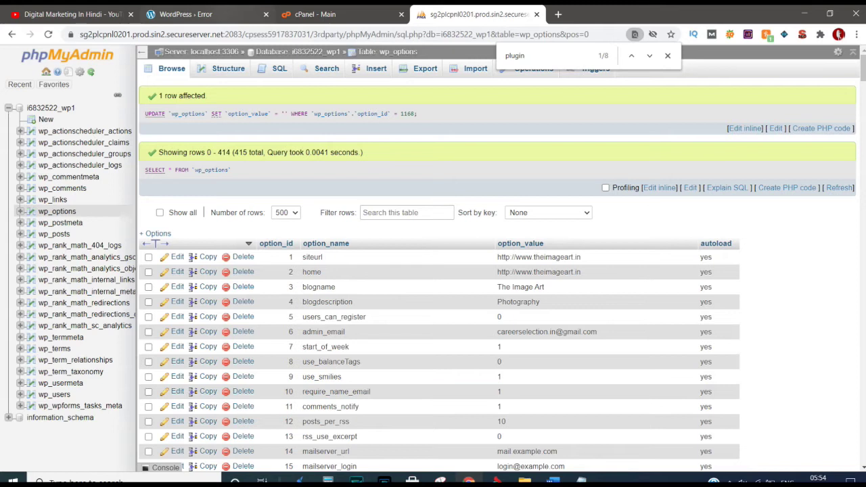
- Reload theimageart.in in its browser tab and look through the home page
click(201, 9)
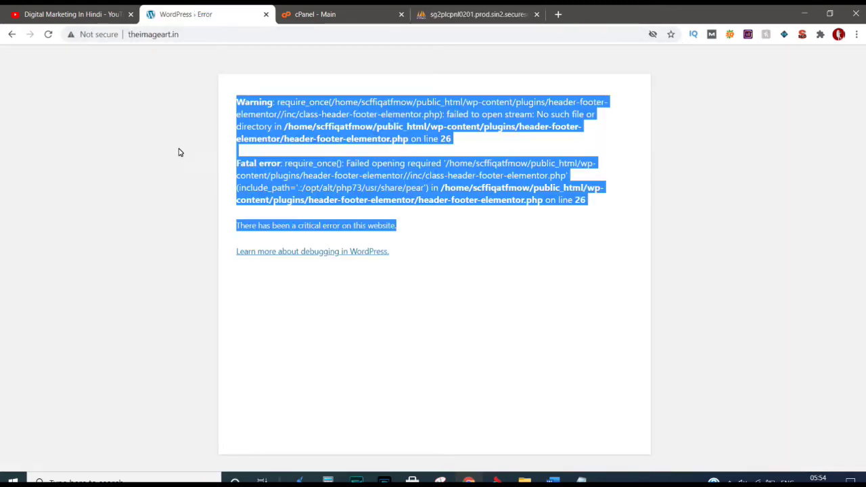
click(49, 36)
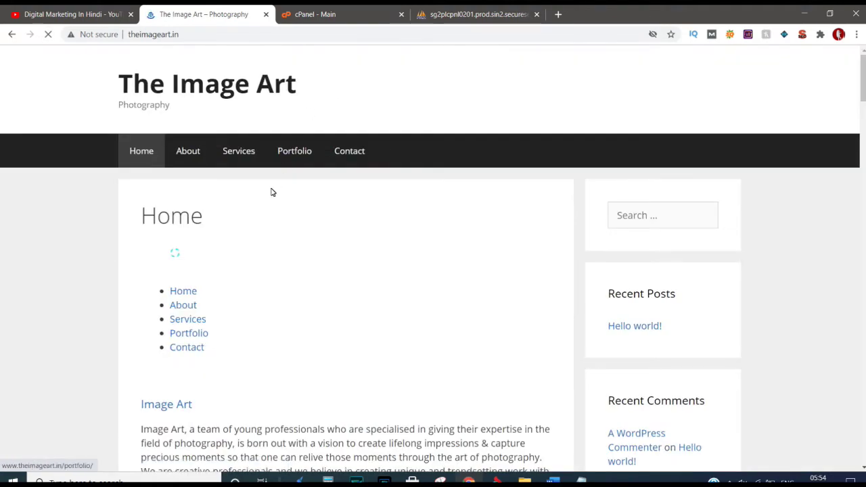
scroll(267, 194, down, 8)
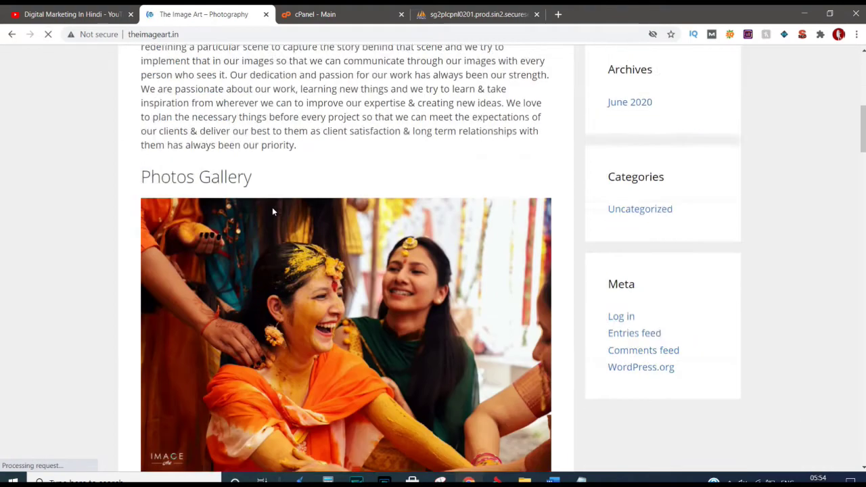
scroll(273, 211, down, 14)
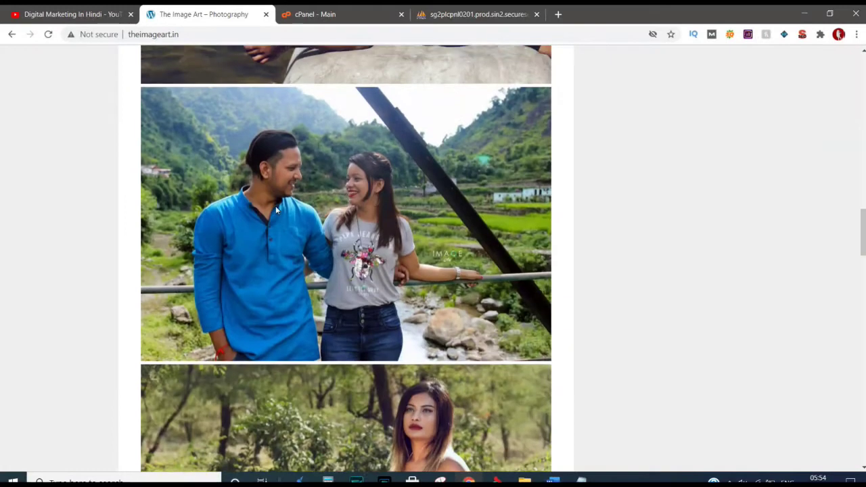
scroll(274, 209, up, 10)
scroll(276, 209, up, 12)
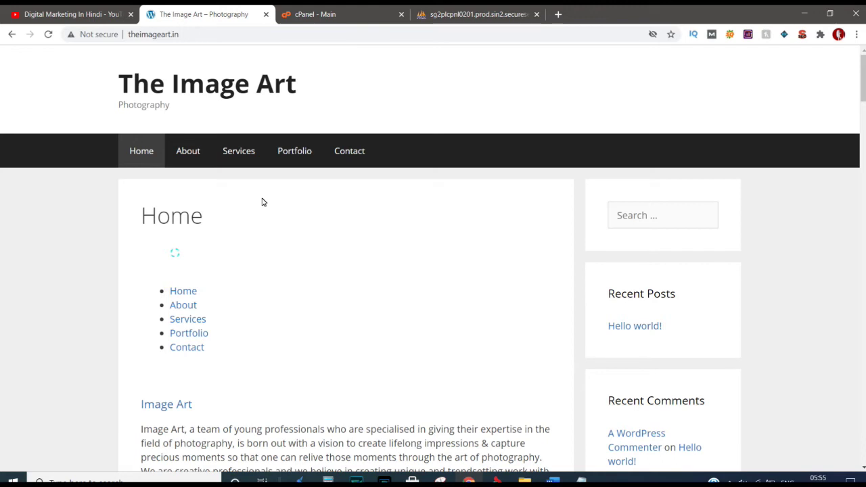
click(231, 40)
click(231, 39)
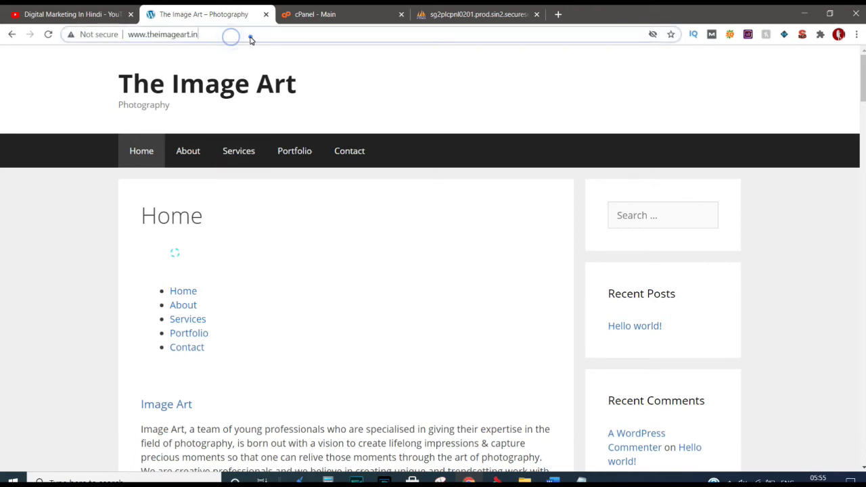
text(/)
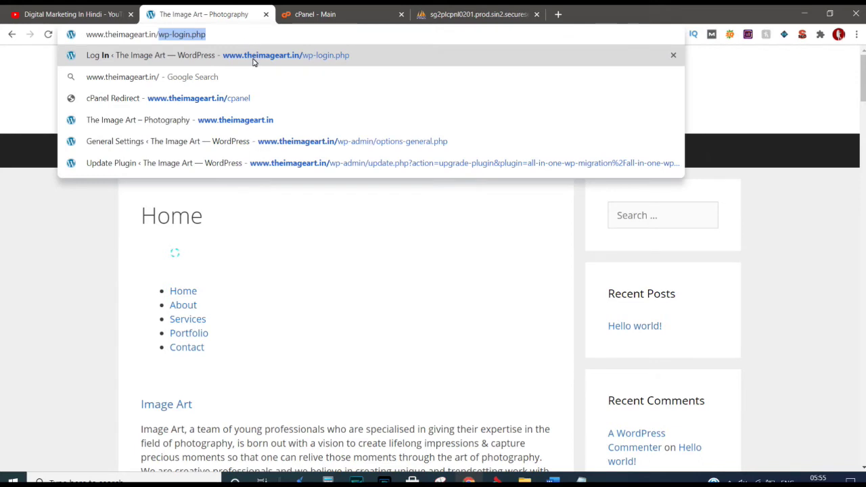
click(254, 59)
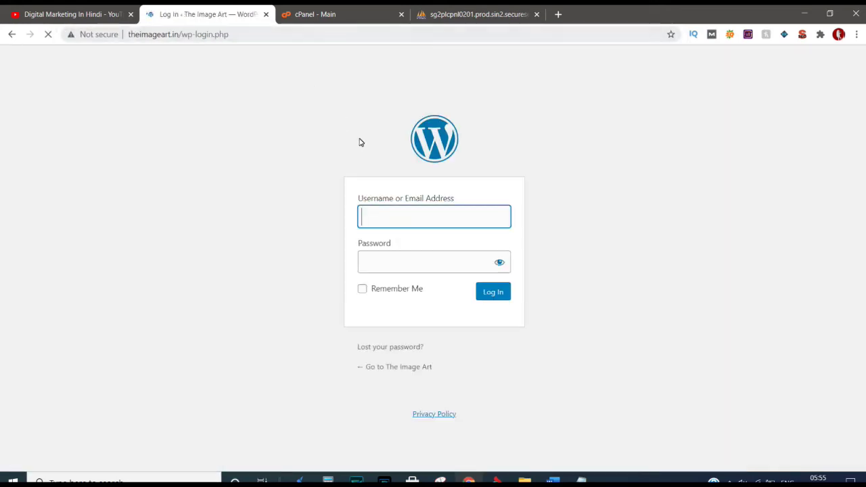
- Log in to the WordPress dashboard with the site's admin username and account password
text(Theimageart)
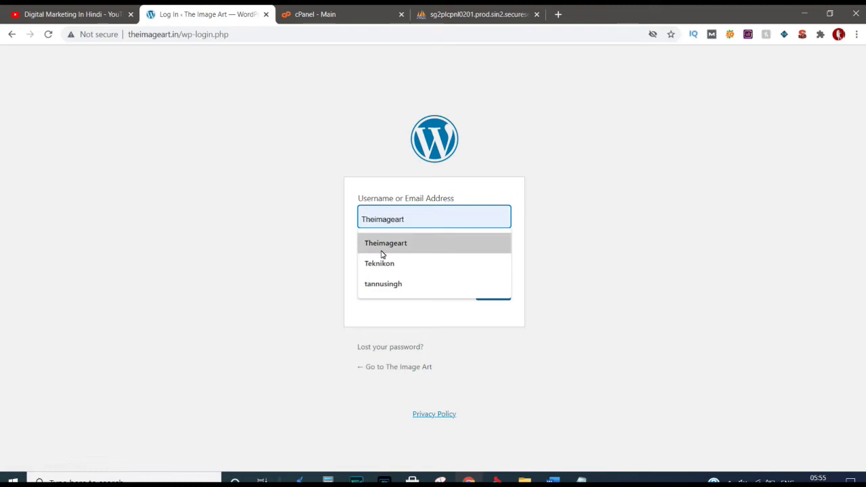
click(381, 245)
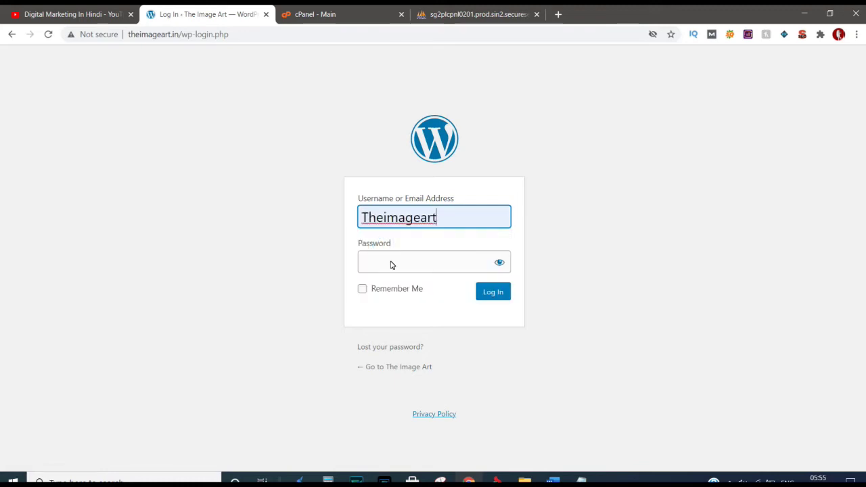
click(390, 264)
key(ctrl+v)
click(489, 292)
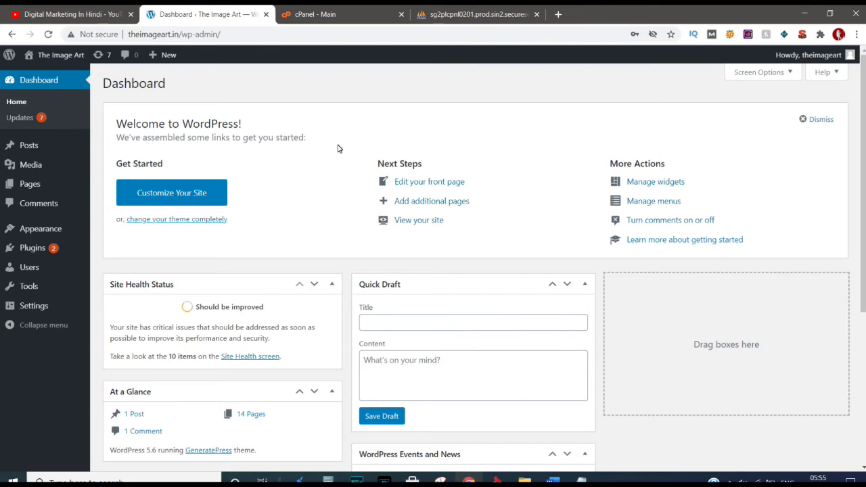
- Go through the installed plugins list and activate the Elementor plugin
click(31, 252)
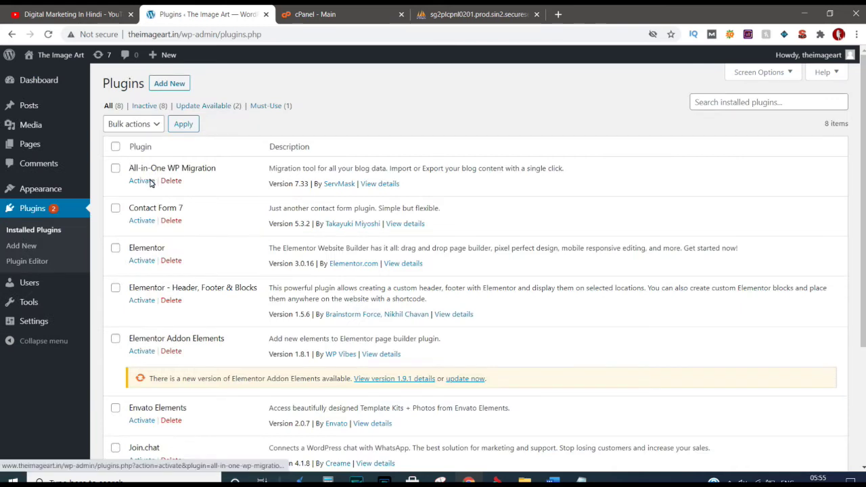
scroll(142, 257, down, 5)
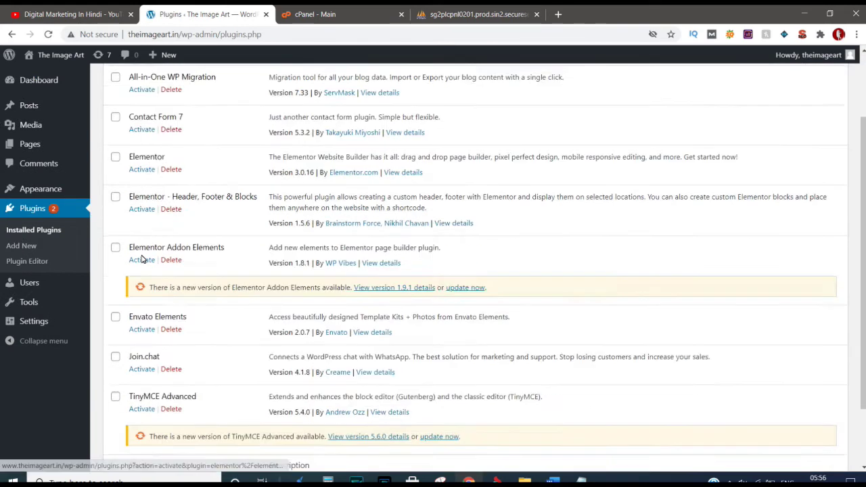
scroll(142, 259, up, 5)
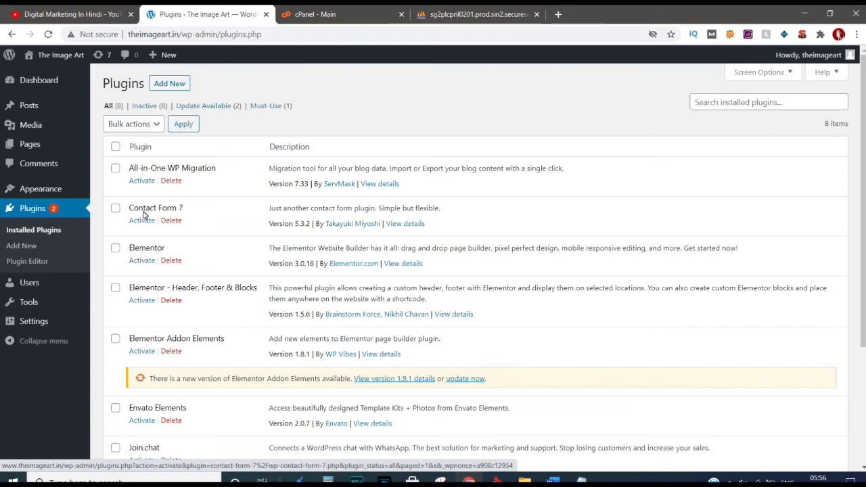
click(141, 261)
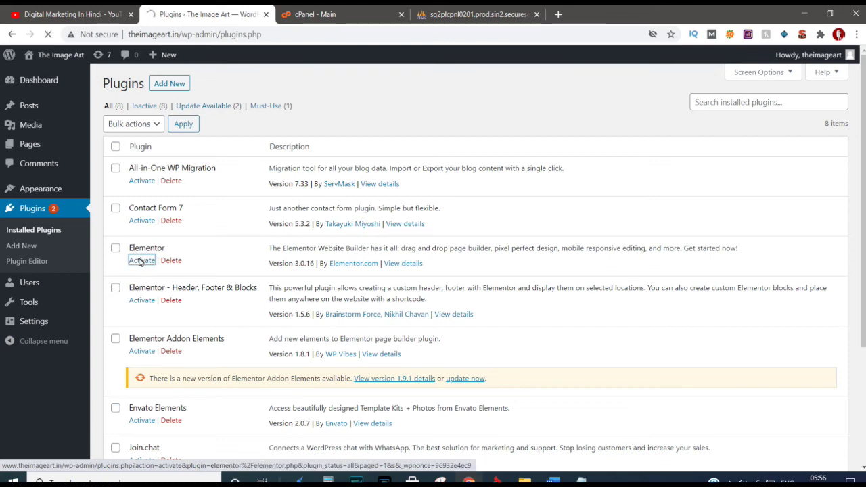
scroll(142, 267, down, 2)
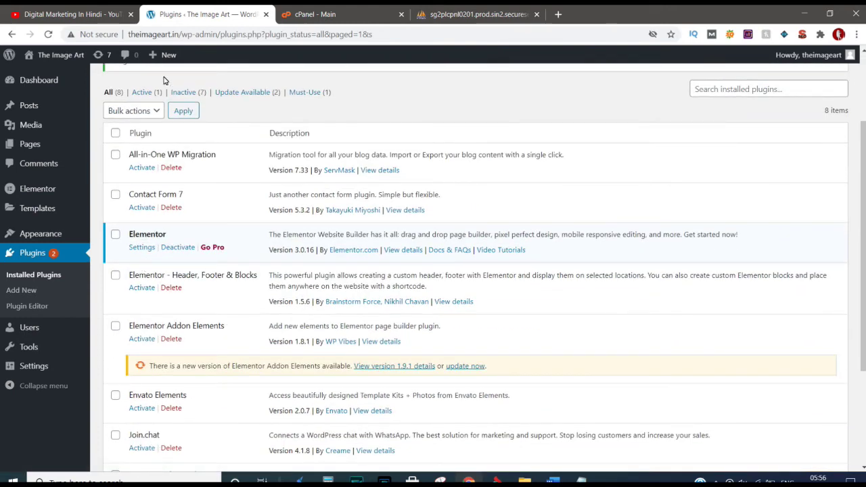
click(169, 33)
click(200, 34)
drag(198, 34, 121, 42)
key(ctrl+c)
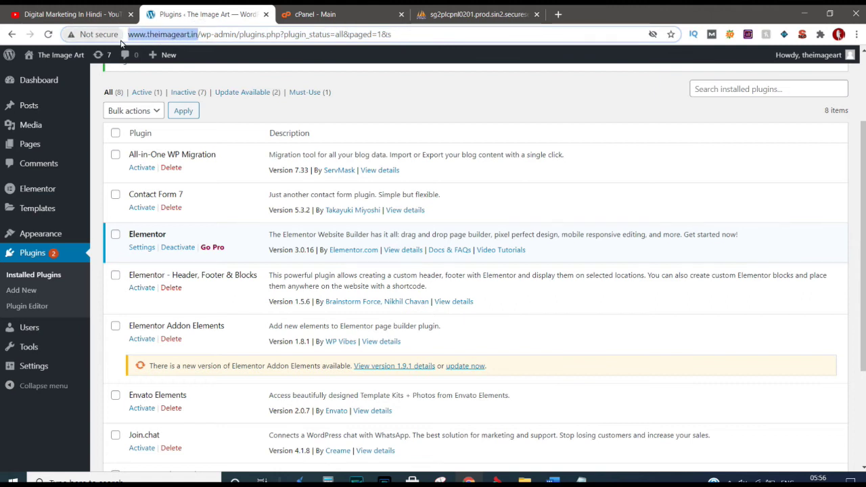
click(558, 14)
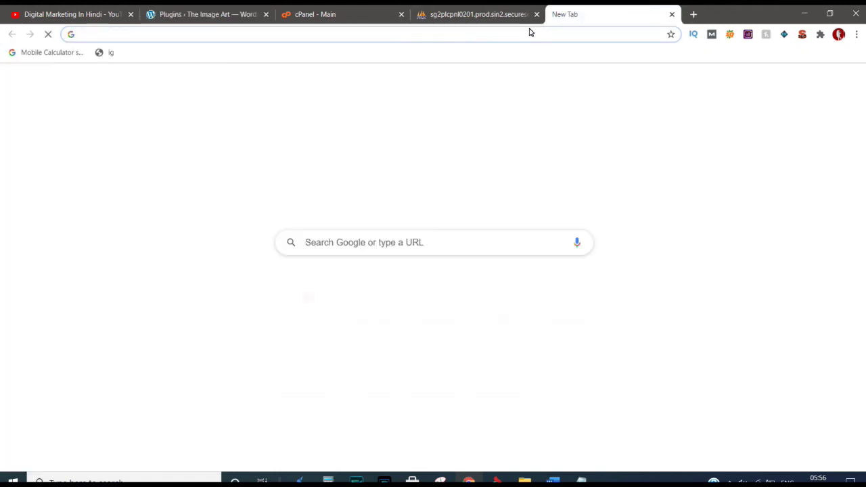
key(ctrl+v)
key(Return)
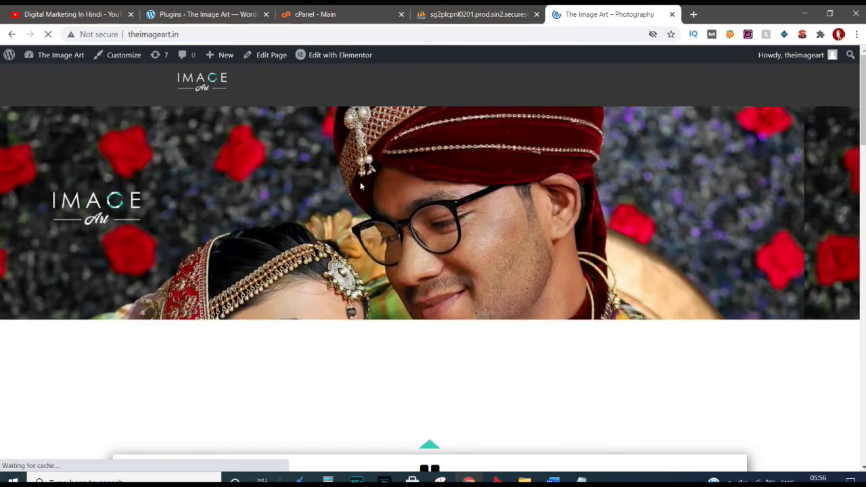
scroll(365, 203, down, 6)
scroll(362, 222, down, 12)
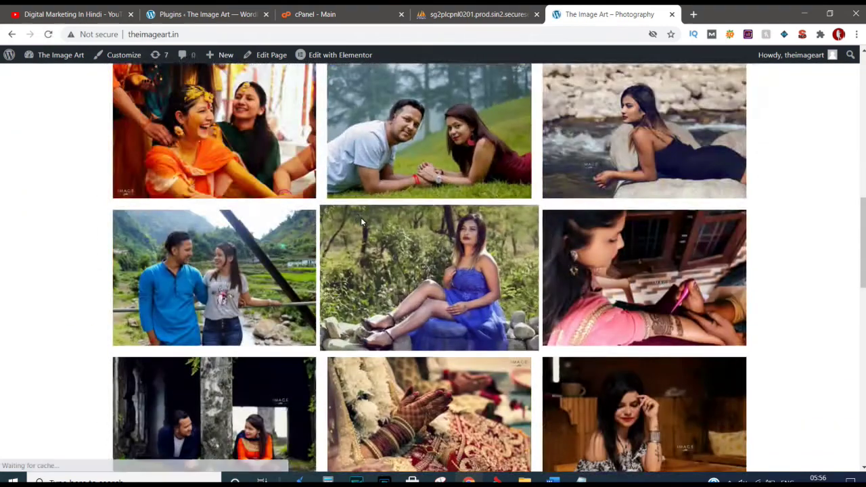
scroll(323, 256, down, 3)
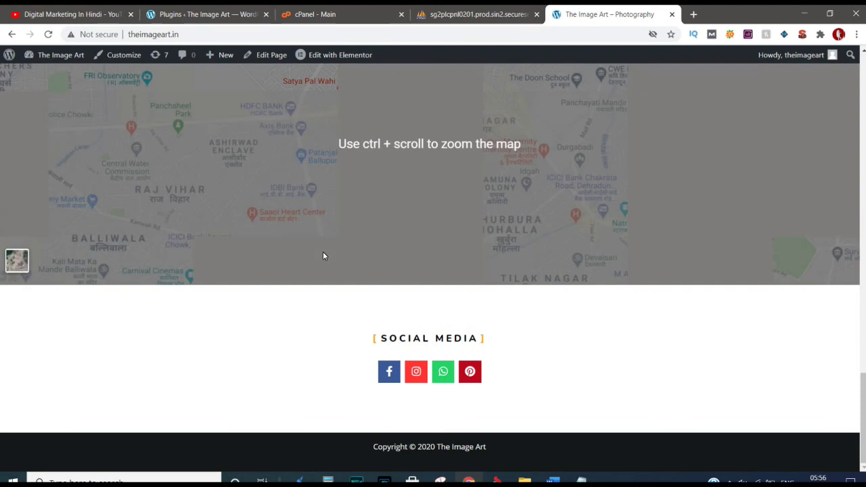
scroll(322, 255, up, 14)
scroll(323, 255, up, 6)
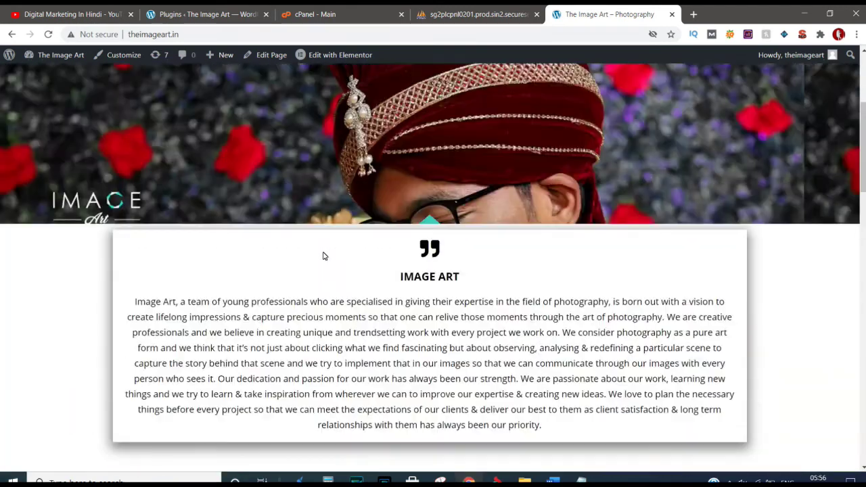
- Return to the WordPress plugins list and activate Contact Form 7 and Elementor Addon Elements
key(ctrl+shift+Tab)
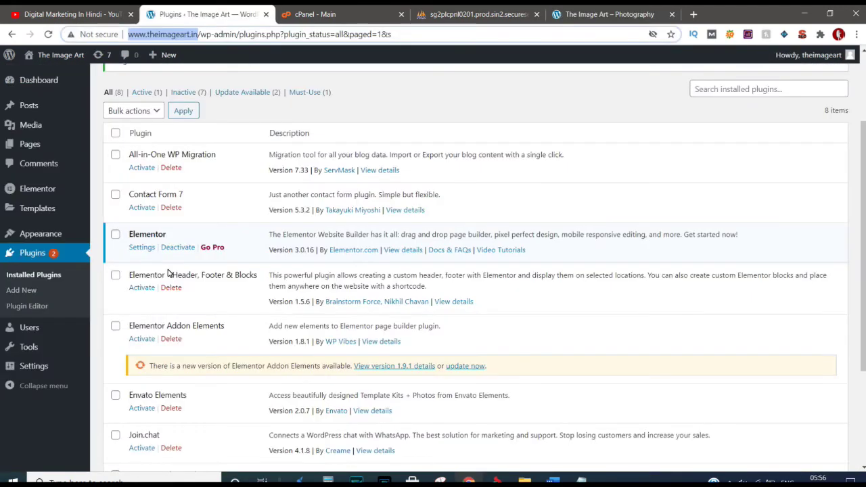
click(141, 208)
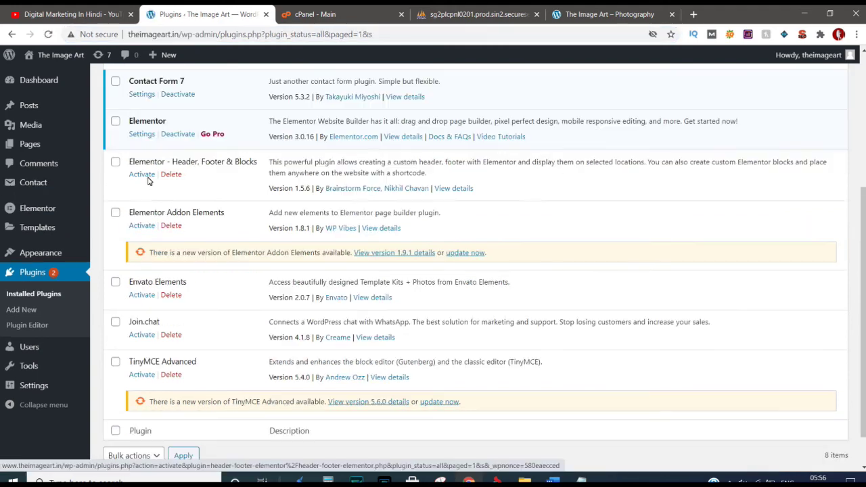
click(139, 226)
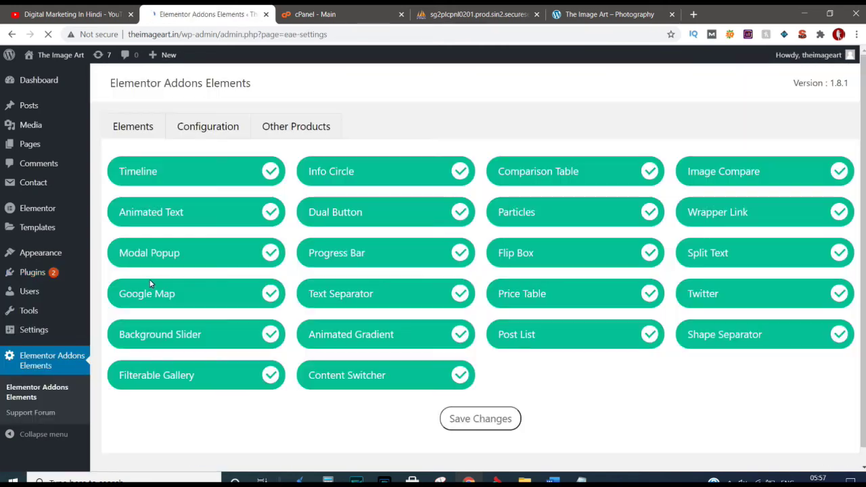
- Reopen the installed plugins list and activate Envato Elements and Join.chat
click(33, 272)
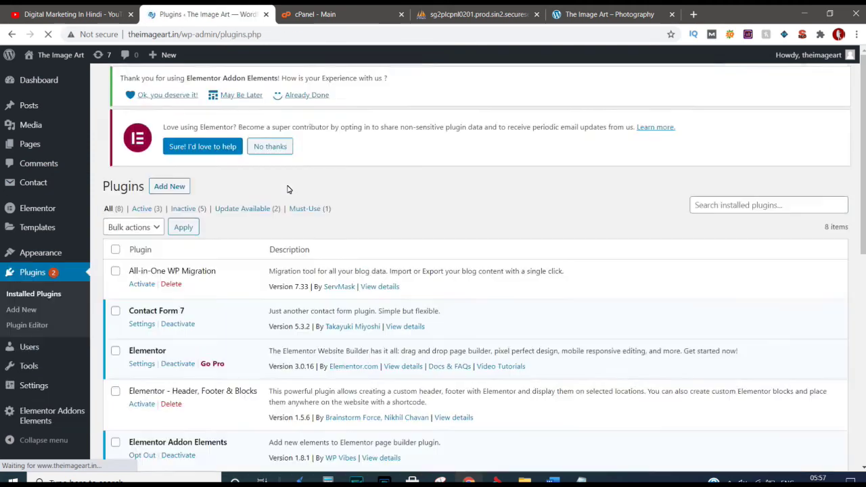
scroll(133, 234, down, 3)
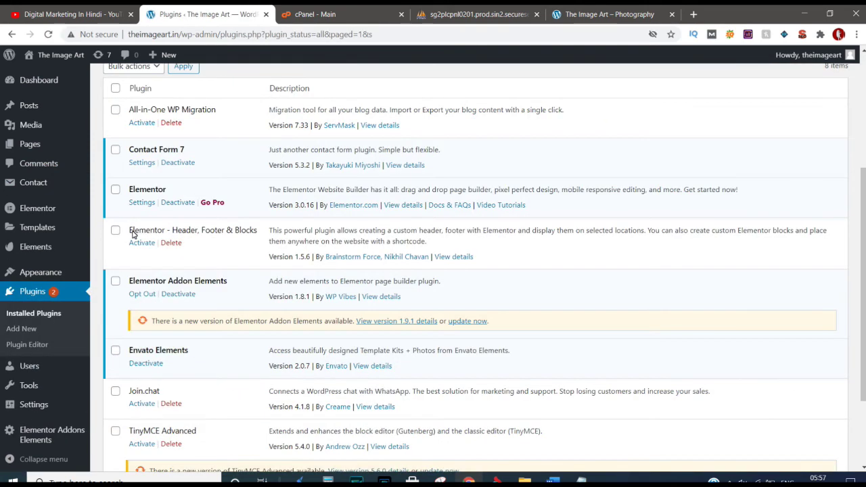
scroll(133, 233, down, 2)
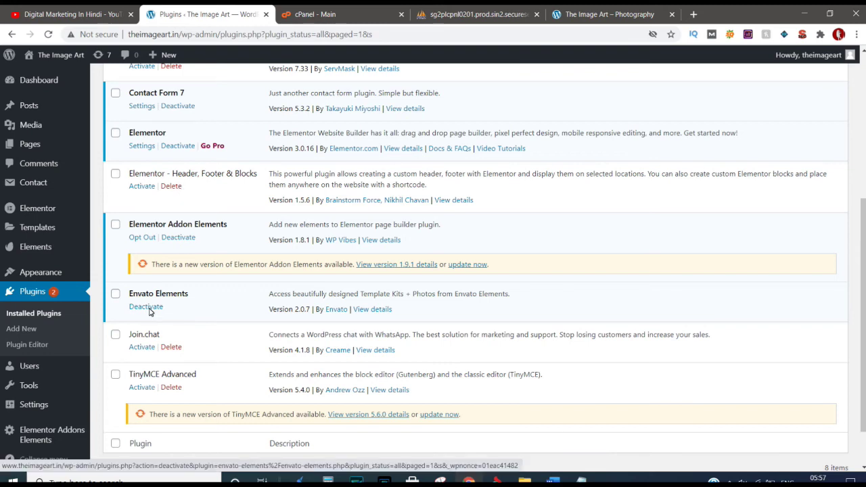
click(142, 347)
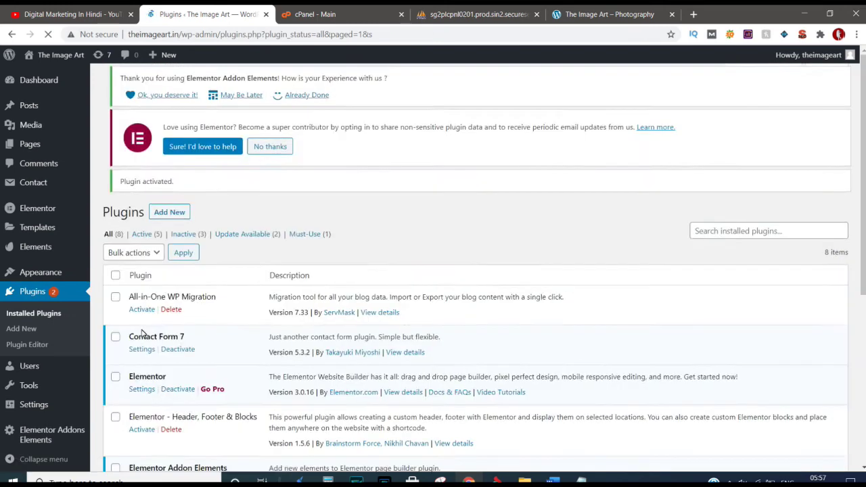
- Activate the TinyMCE Advanced and All-in-One WP Migration plugins
scroll(142, 332, down, 3)
scroll(142, 332, down, 2)
click(142, 331)
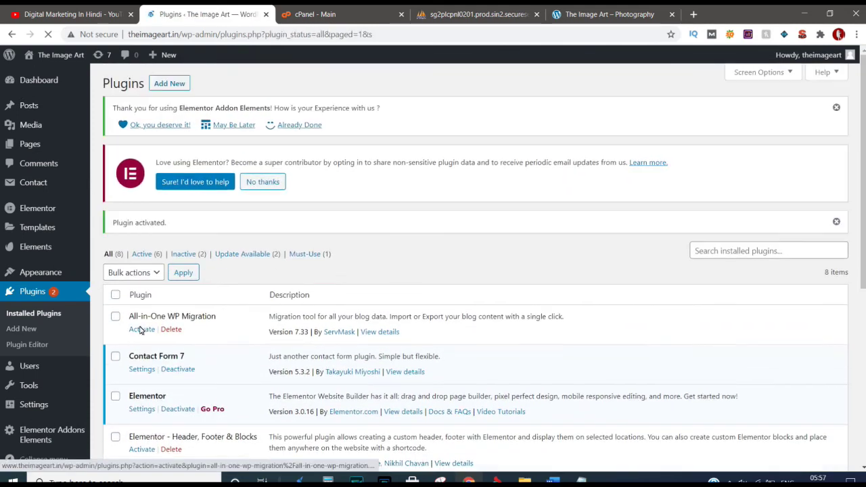
click(141, 329)
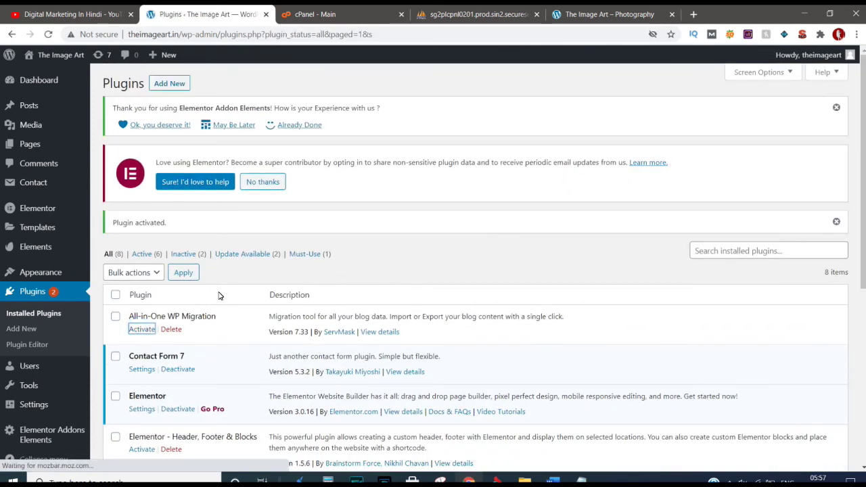
scroll(227, 289, down, 1)
scroll(228, 291, down, 1)
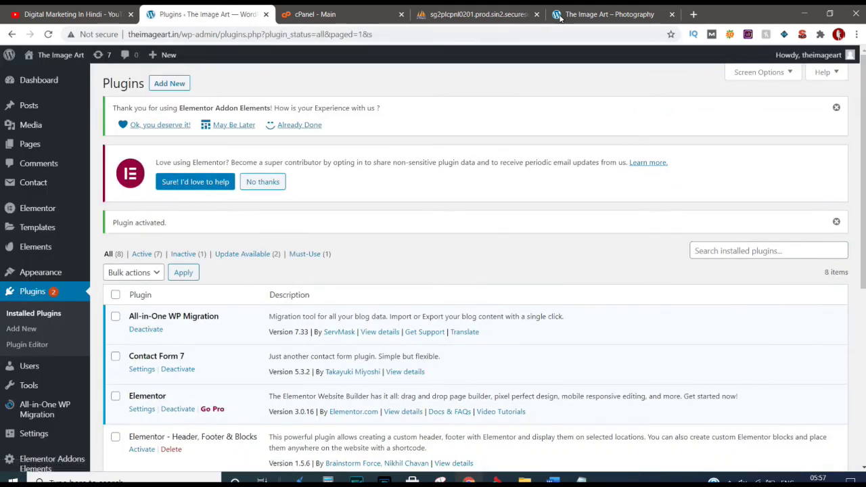
- Reload the site's home page and check it against the list of activated plugins
click(578, 10)
click(48, 34)
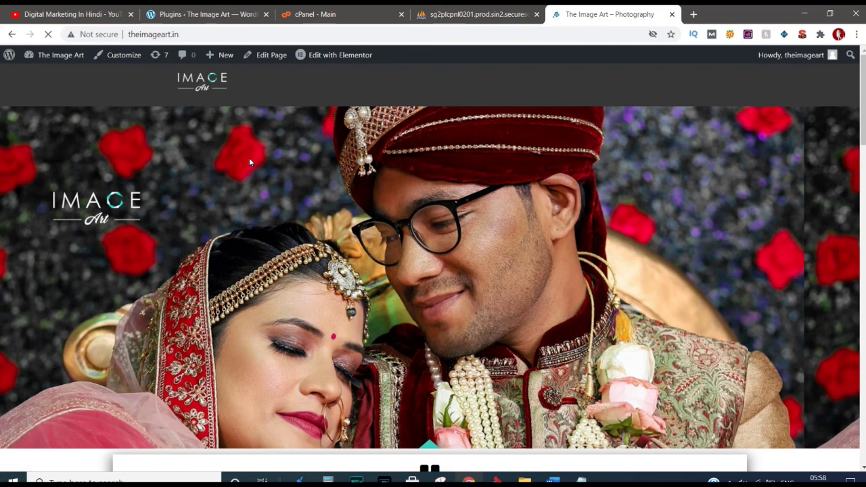
key(ctrl+2)
scroll(192, 327, down, 2)
scroll(192, 327, down, 2)
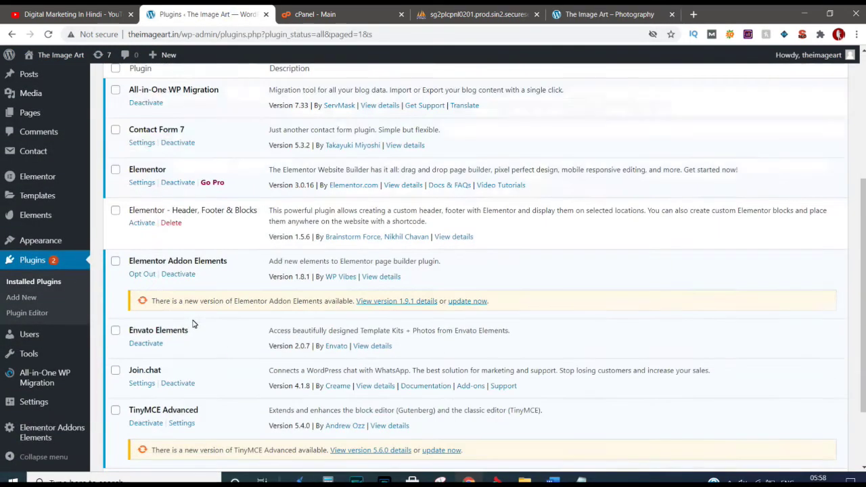
click(568, 14)
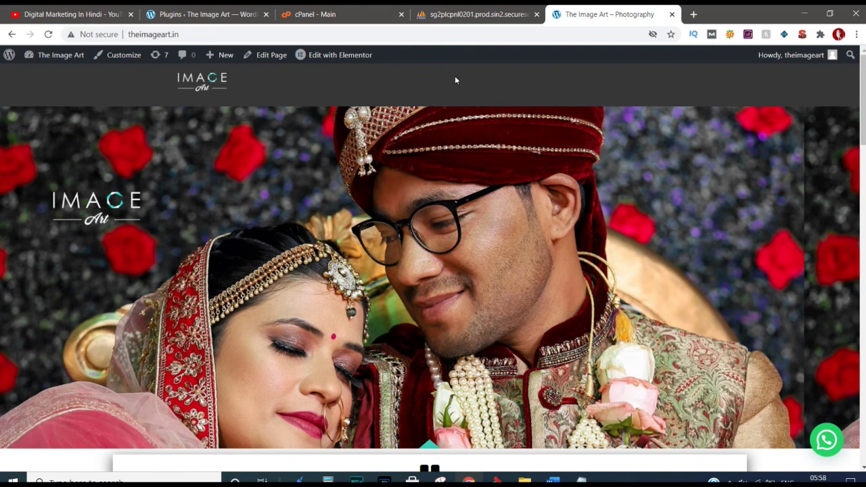
- Try to activate the Elementor - Header, Footer & Blocks plugin and read the notice shown above the plugins list
key(ctrl+2)
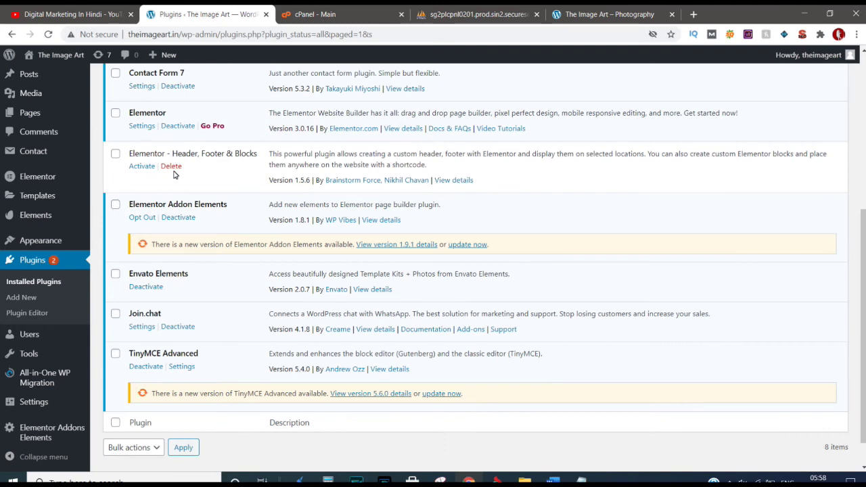
click(140, 167)
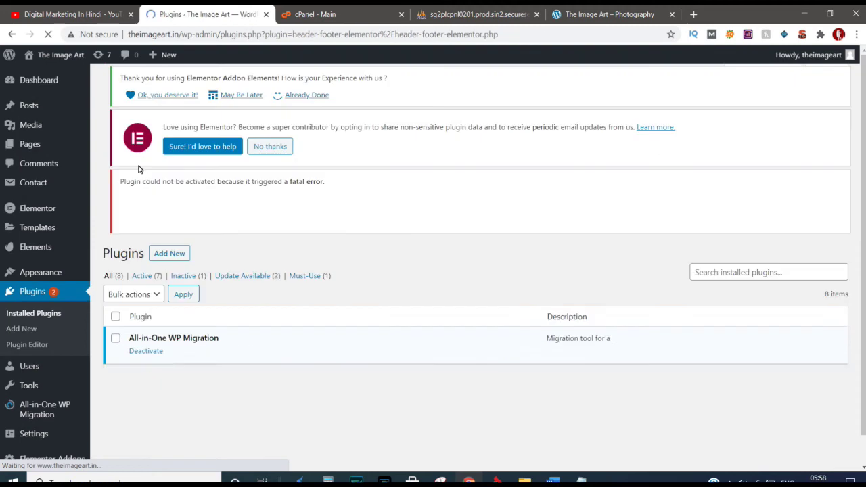
scroll(227, 243, down, 3)
scroll(230, 251, up, 3)
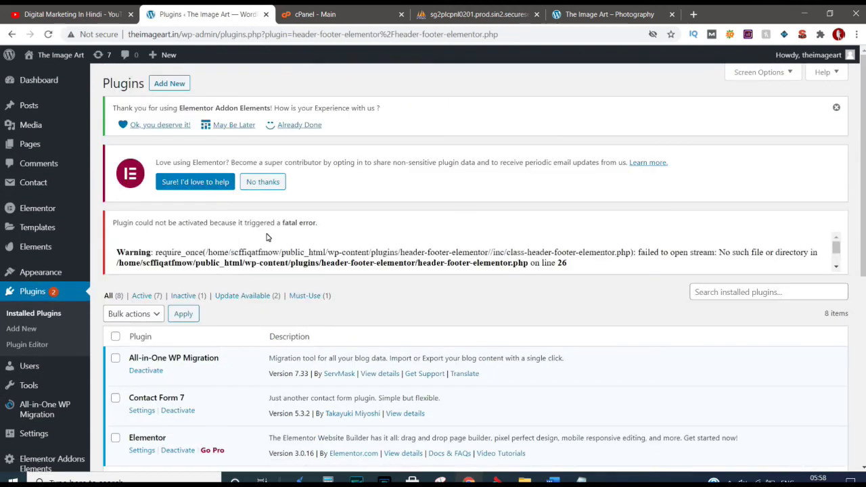
drag(141, 253, 484, 249)
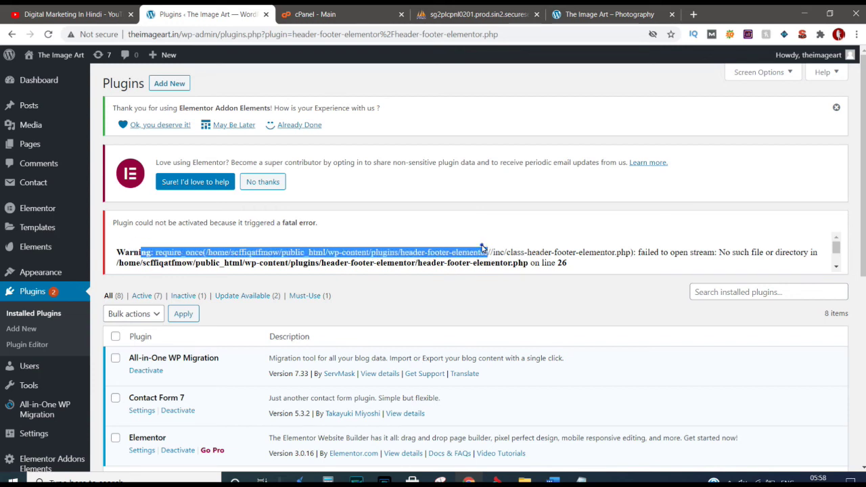
click(484, 249)
scroll(483, 247, down, 2)
scroll(174, 306, down, 3)
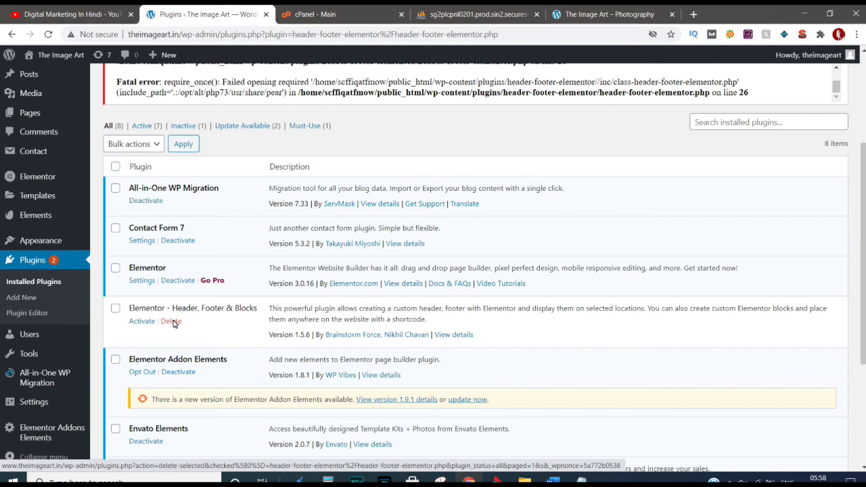
- Delete the Elementor - Header, Footer & Blocks plugin from the site and confirm its removal
click(171, 321)
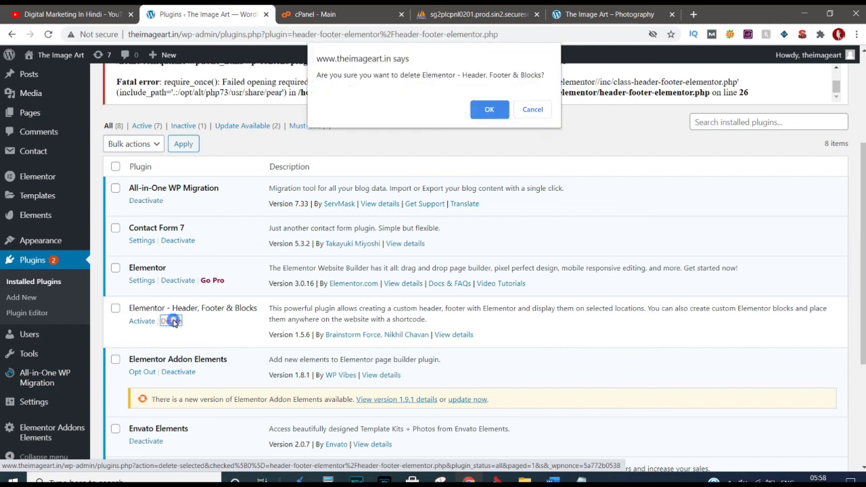
click(490, 111)
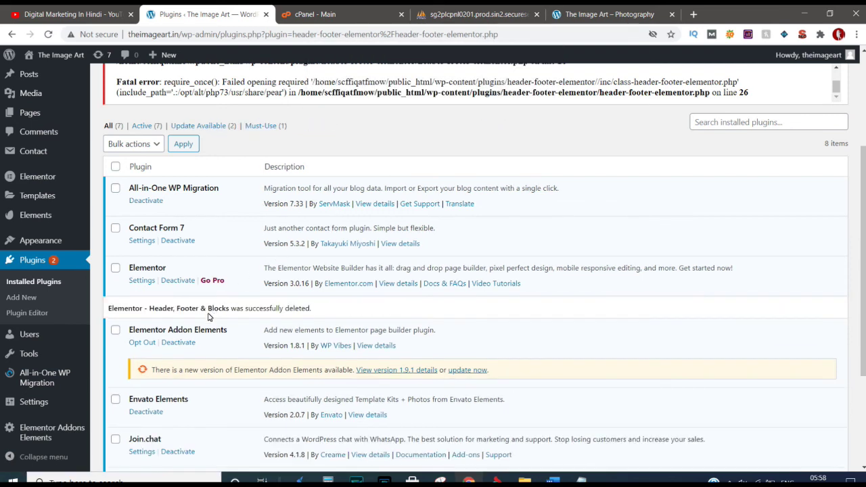
scroll(223, 323, up, 5)
- Reload the site's home page, then review the remaining installed plugins and the notices above the list
click(609, 14)
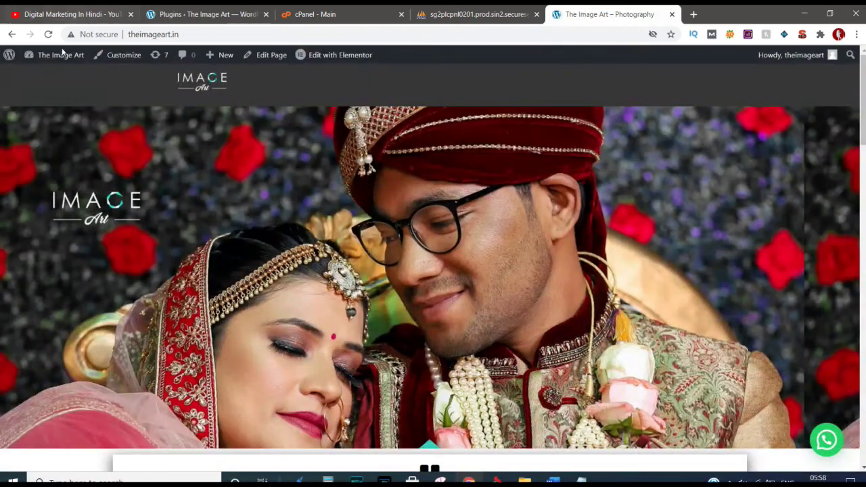
click(49, 35)
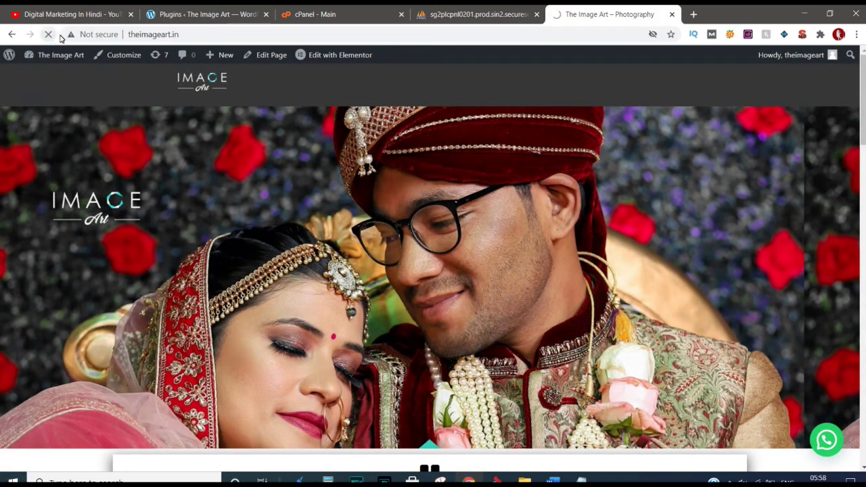
click(210, 14)
scroll(216, 329, down, 5)
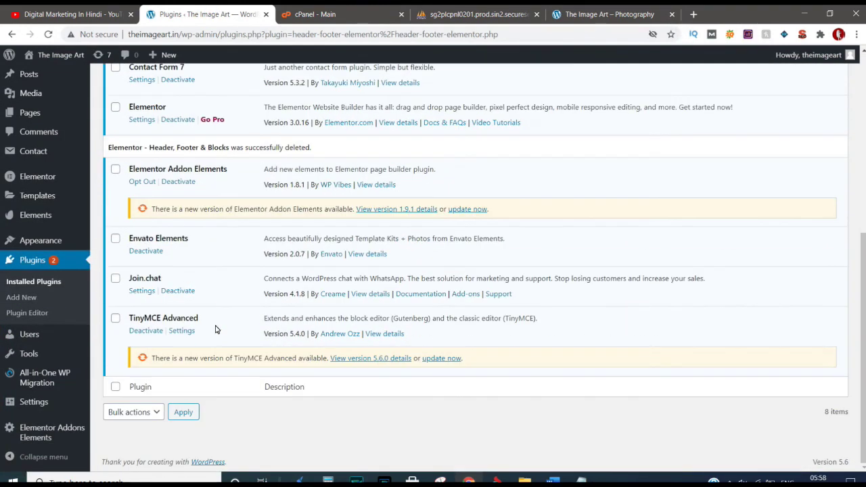
scroll(216, 325, up, 5)
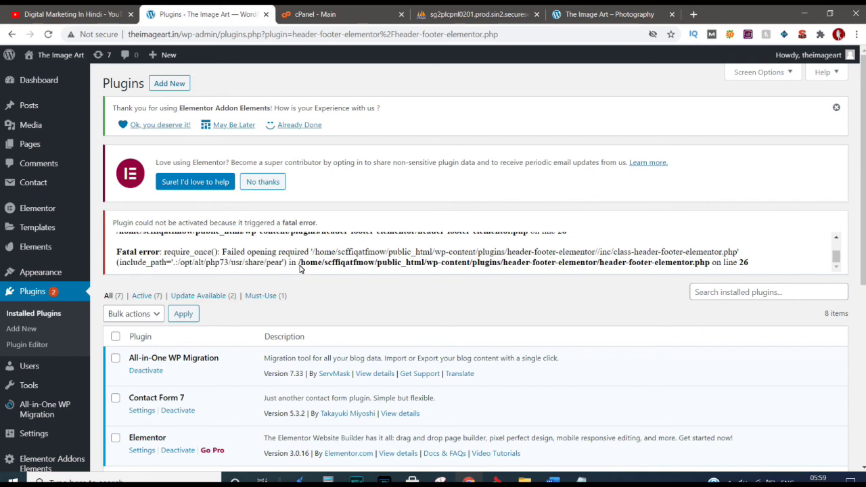
click(334, 12)
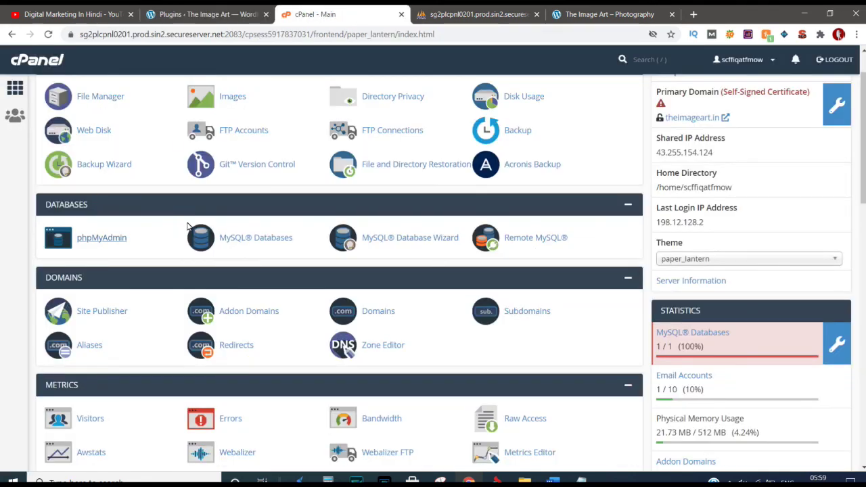
scroll(229, 217, up, 1)
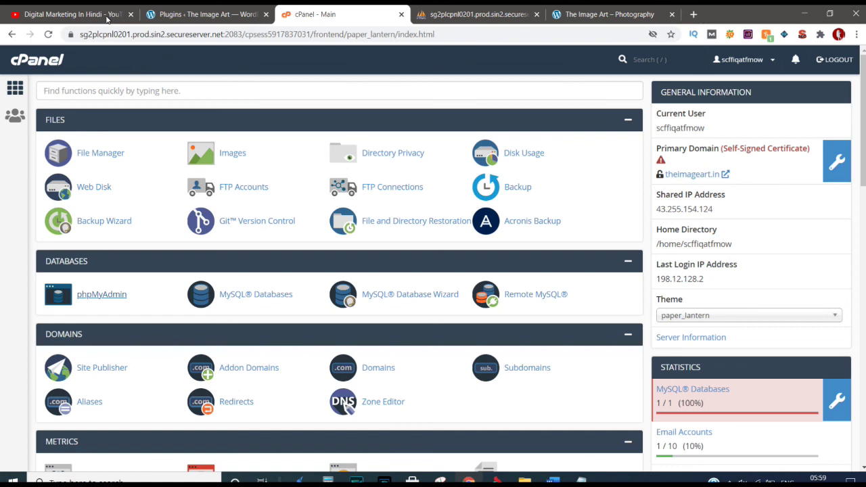
click(248, 155)
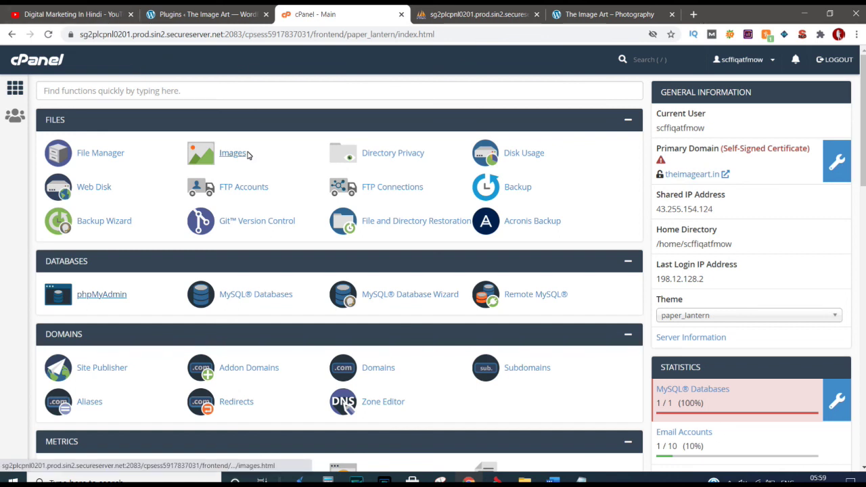